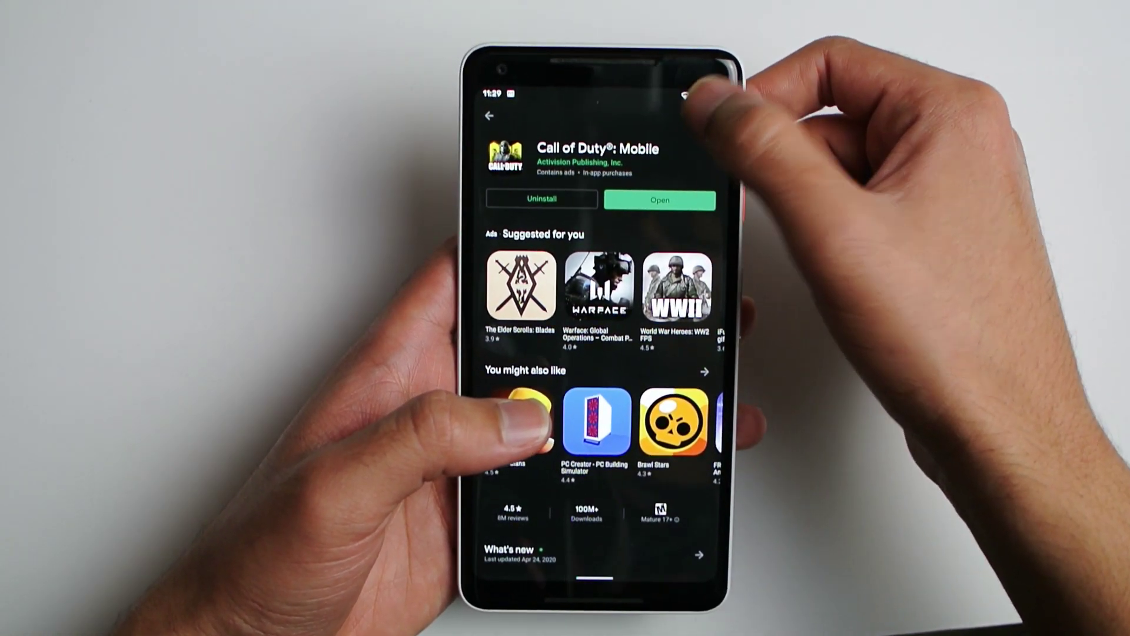
Step: Search Play Store for 'custom volume control', install Volume Styles and launch it
{"action": "left_click", "coordinate": [678, 115]}
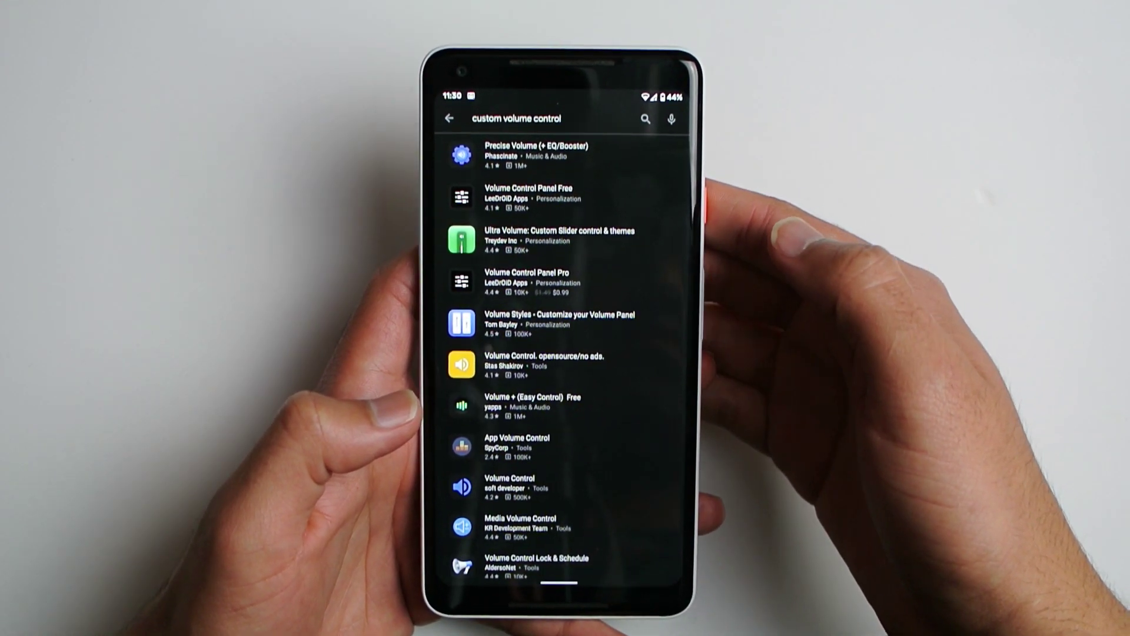
{"action": "left_click", "coordinate": [618, 329]}
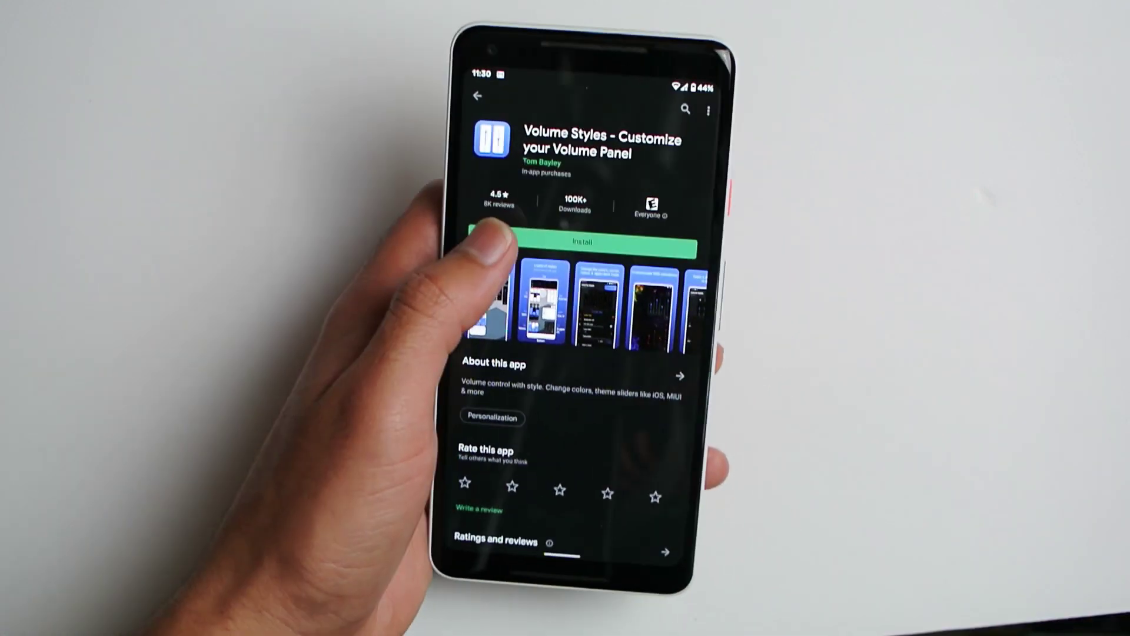
{"action": "left_click", "coordinate": [494, 253]}
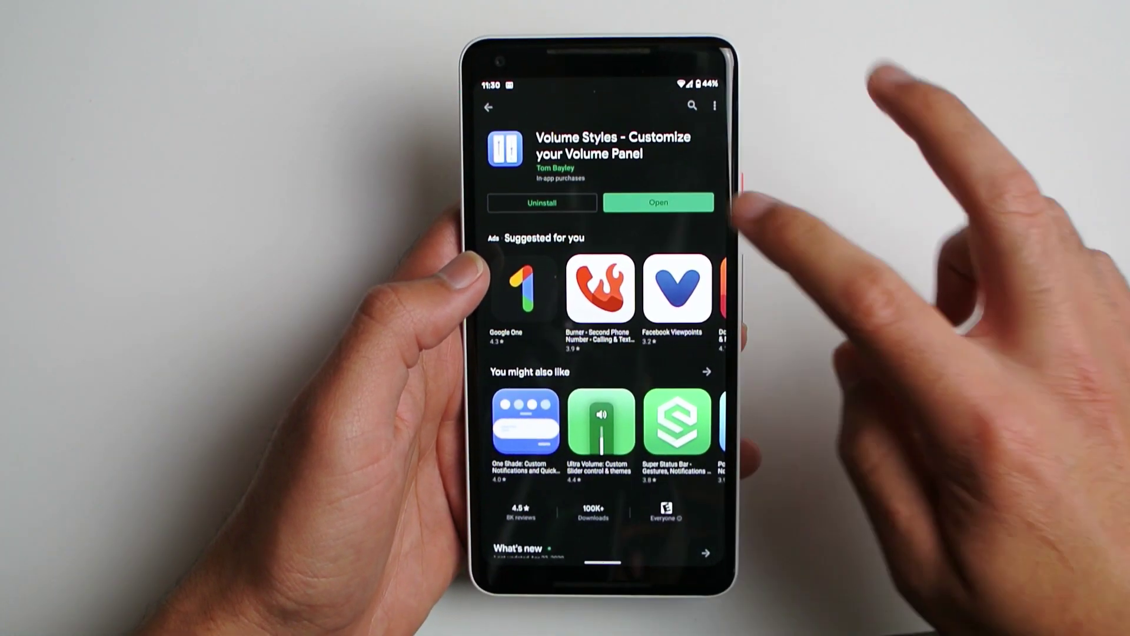
{"action": "left_click", "coordinate": [658, 202]}
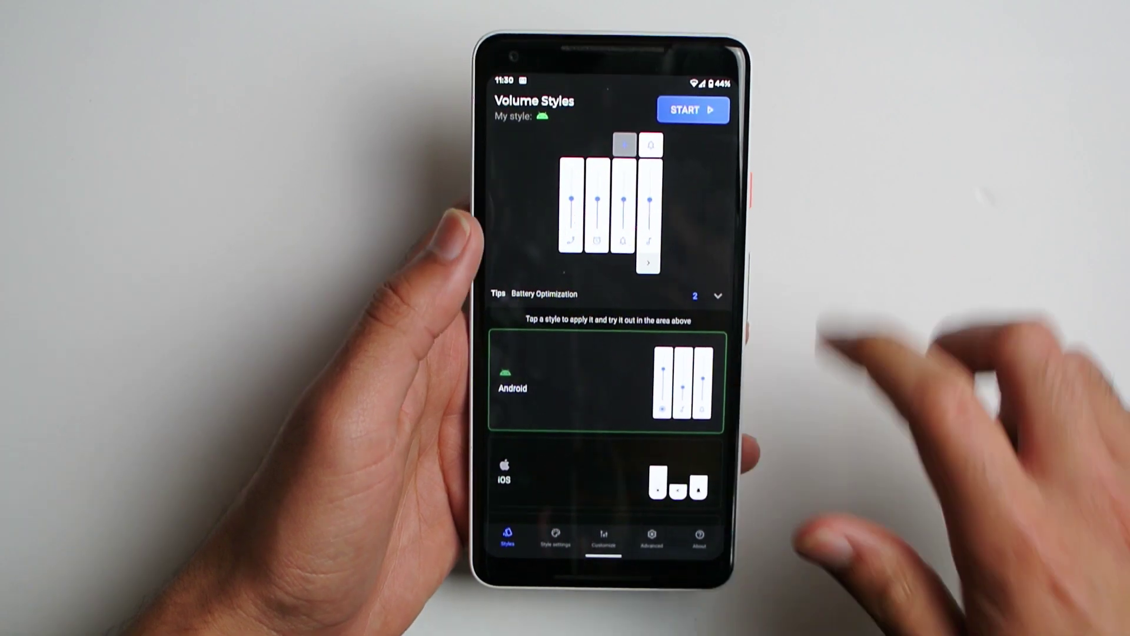
Step: Start the Volume Styles service and grant permission to modify system settings
{"action": "left_click", "coordinate": [684, 107]}
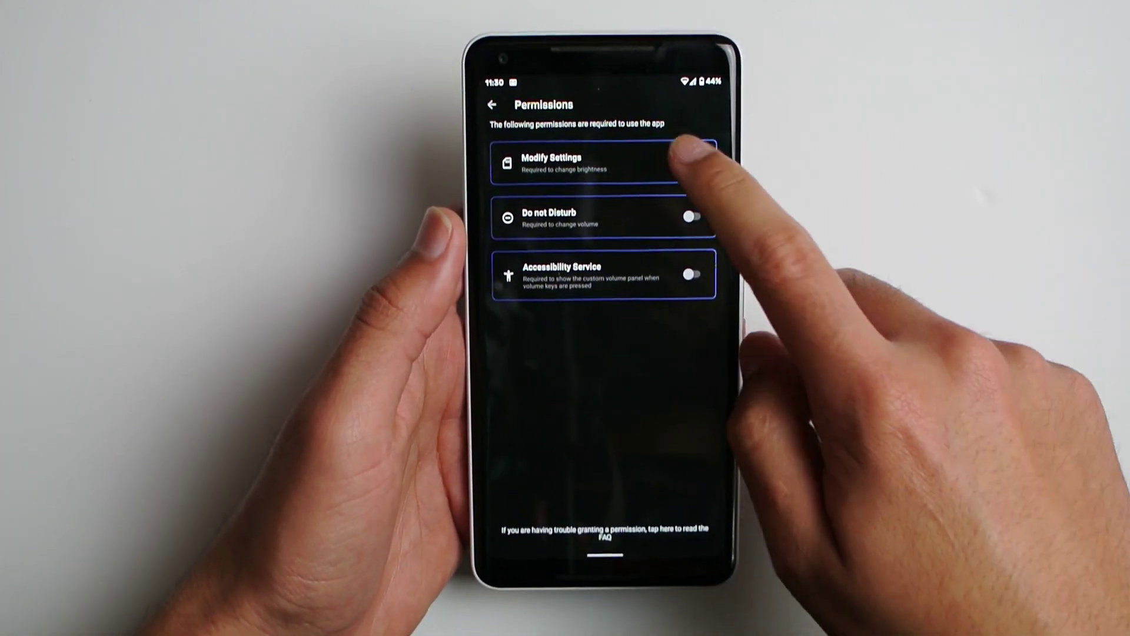
{"action": "left_click", "coordinate": [684, 162]}
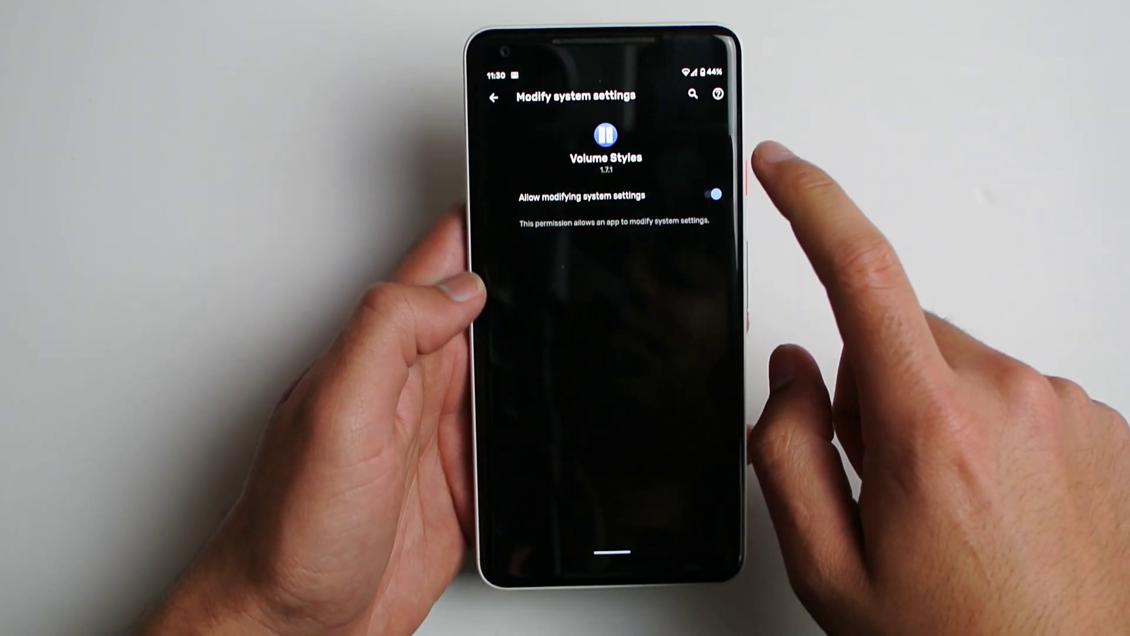
{"action": "left_click_drag", "start_coordinate": [472, 274], "coordinate": [504, 274]}
Step: Allow Volume Styles Do Not Disturb access
{"action": "left_click", "coordinate": [688, 201]}
{"action": "scroll", "coordinate": [591, 397], "scroll_direction": "down", "scroll_amount": 3}
{"action": "left_click", "coordinate": [583, 584]}
{"action": "left_click", "coordinate": [676, 429]}
{"action": "left_click_drag", "start_coordinate": [459, 293], "coordinate": [520, 301]}
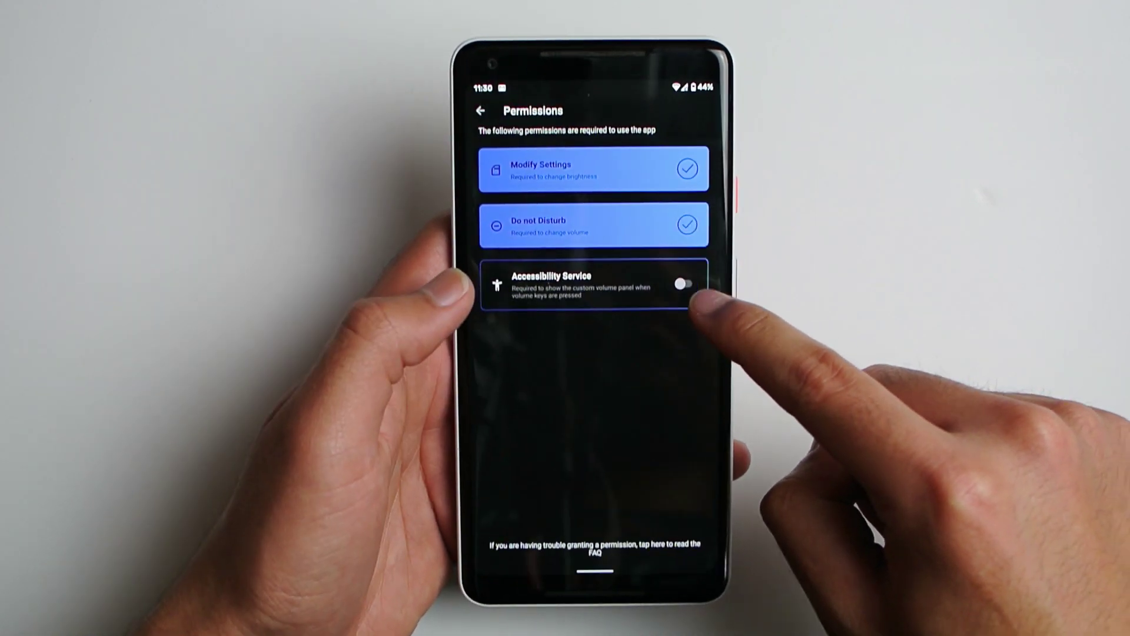
Step: Turn on the Volume Styles accessibility service and allow it full device control
{"action": "left_click", "coordinate": [685, 278]}
{"action": "left_click", "coordinate": [618, 198]}
{"action": "left_click", "coordinate": [680, 141]}
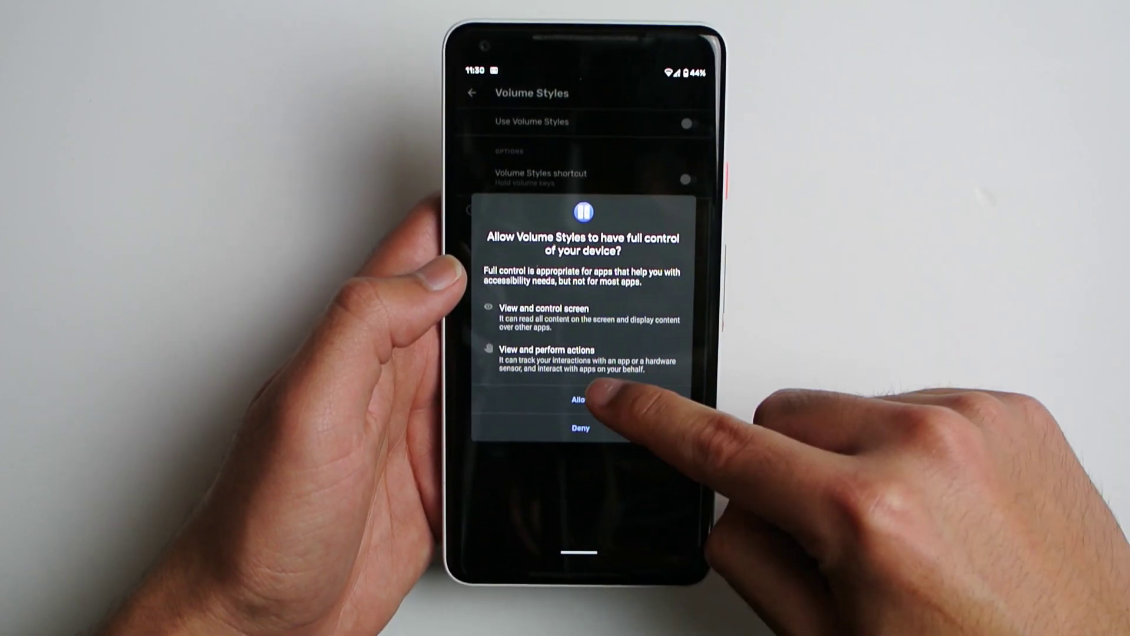
{"action": "left_click", "coordinate": [575, 397]}
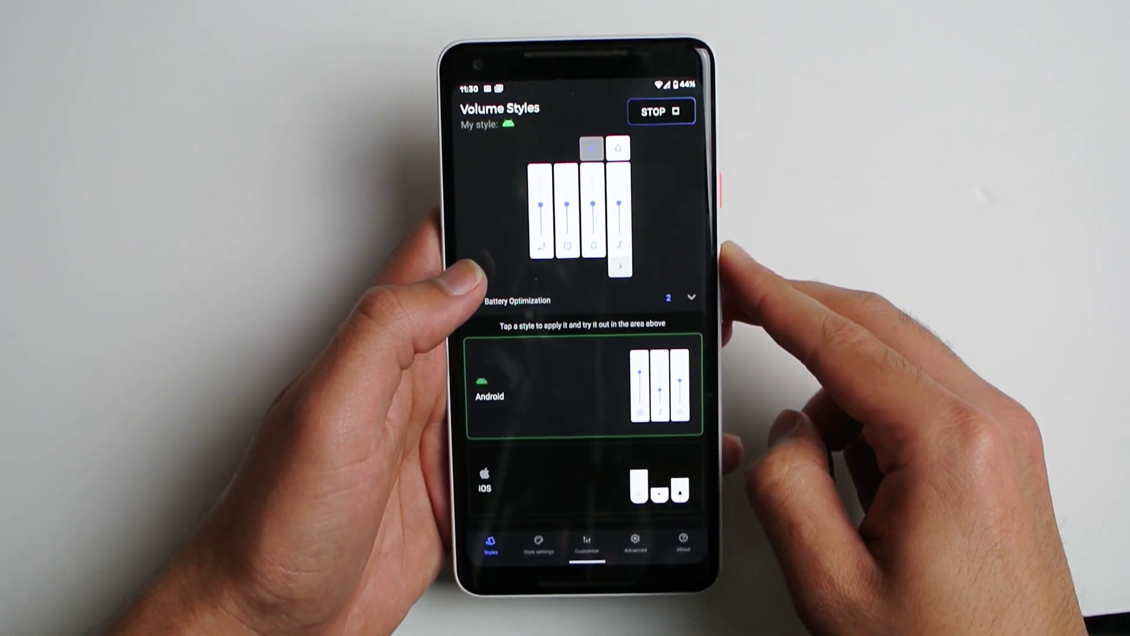
Step: Apply the iOS volume style and test the panel with the volume-up key
{"action": "key", "text": "XF86AudioRaiseVolume"}
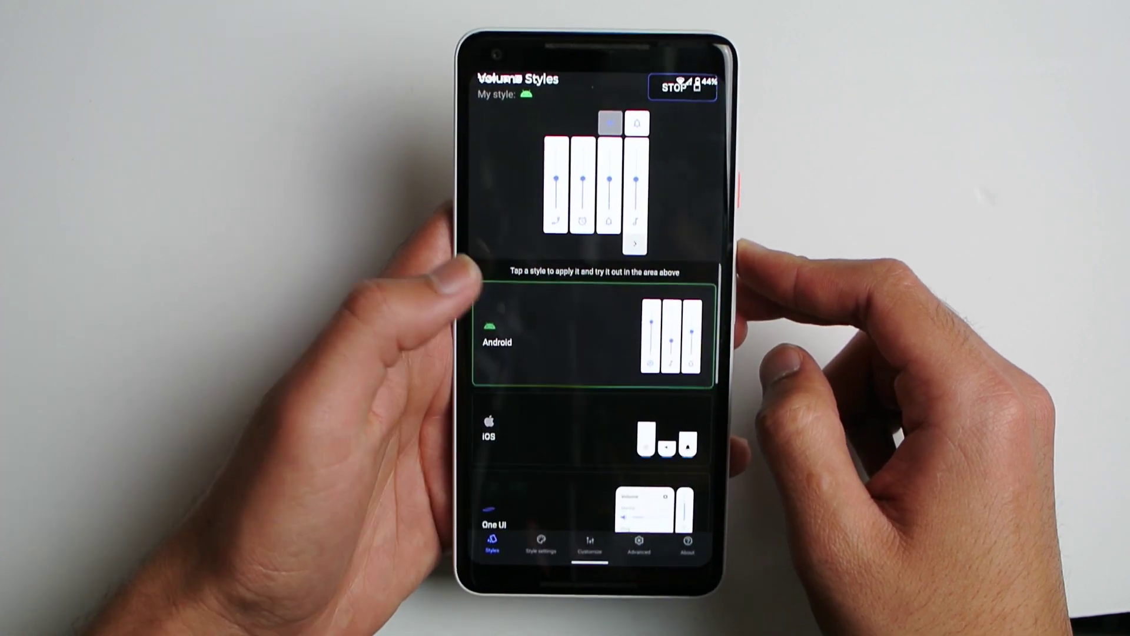
{"action": "scroll", "coordinate": [592, 398], "scroll_direction": "down", "scroll_amount": 2}
{"action": "left_click", "coordinate": [591, 292]}
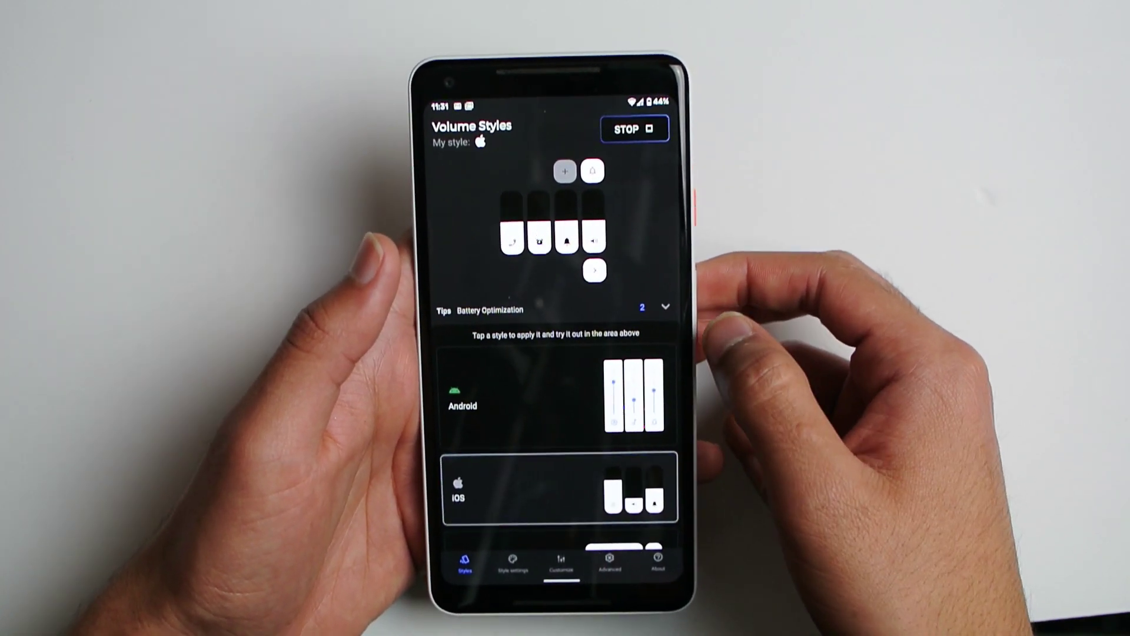
{"action": "key", "text": "XF86AudioRaiseVolume"}
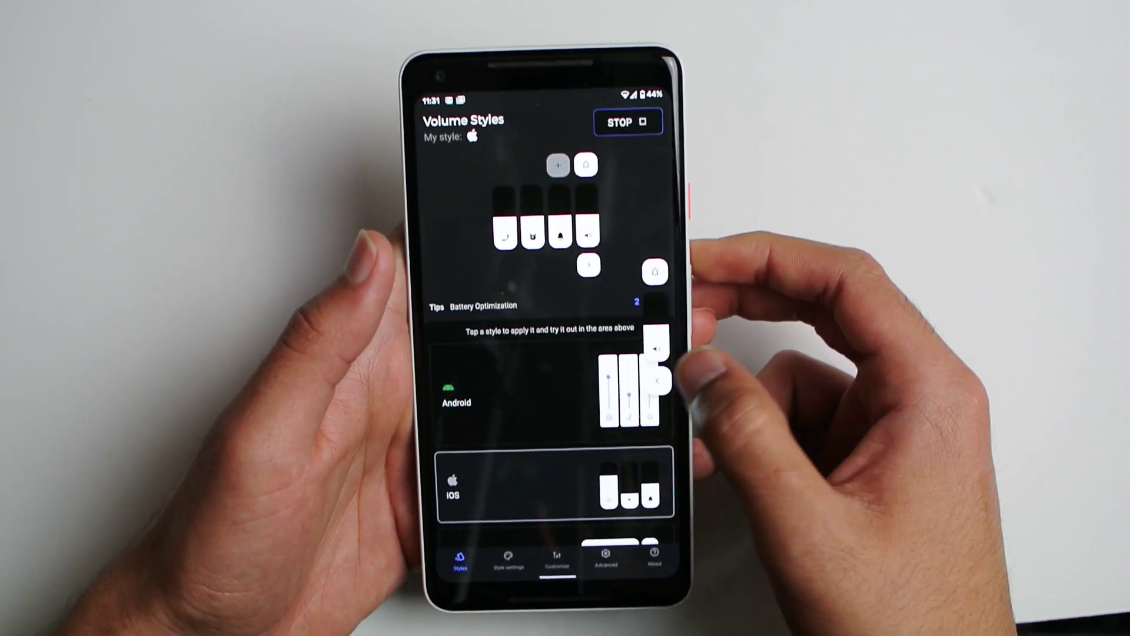